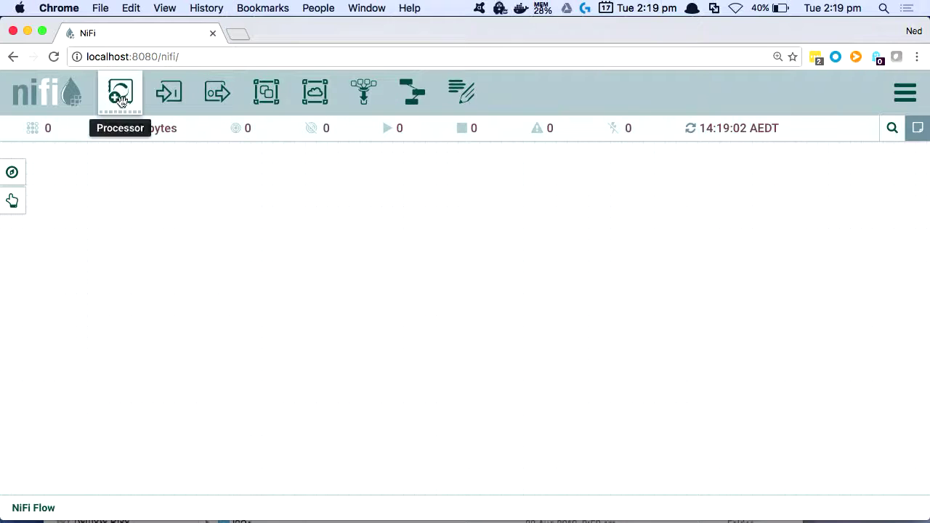
# Add a ListenSyslog processor to the empty flow and position it in the canvas's upper-left area
pyautogui.moveTo(120, 91); pyautogui.dragTo(226, 266)
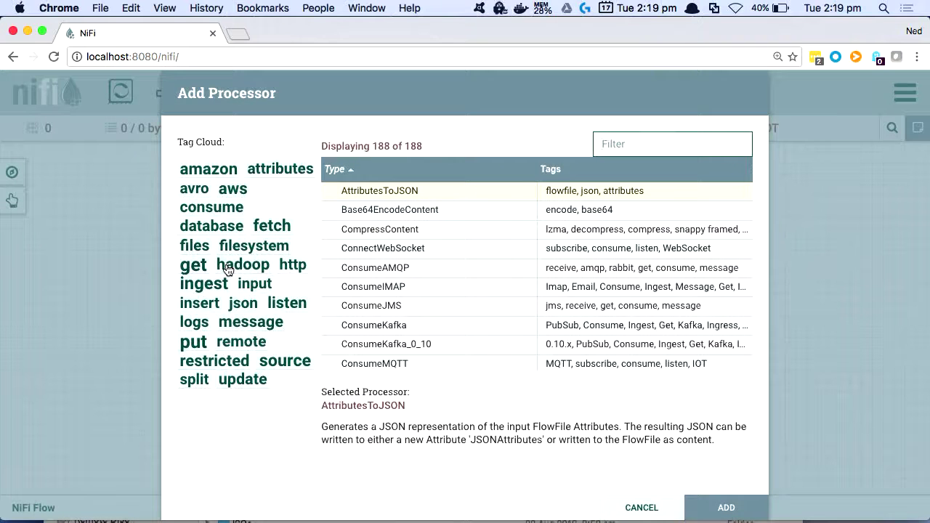
pyautogui.scroll(-5, 396, 254)
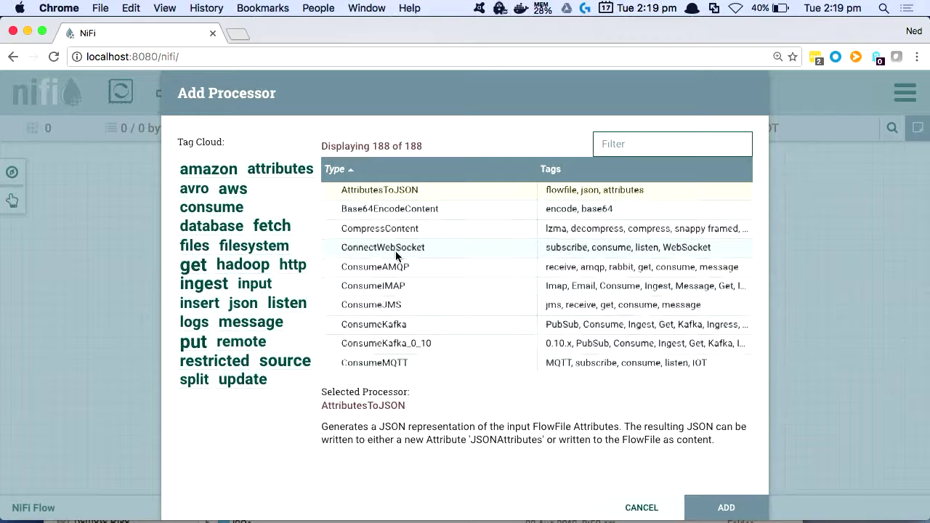
pyautogui.scroll(-5, 395, 254)
pyautogui.scroll(10, 396, 254)
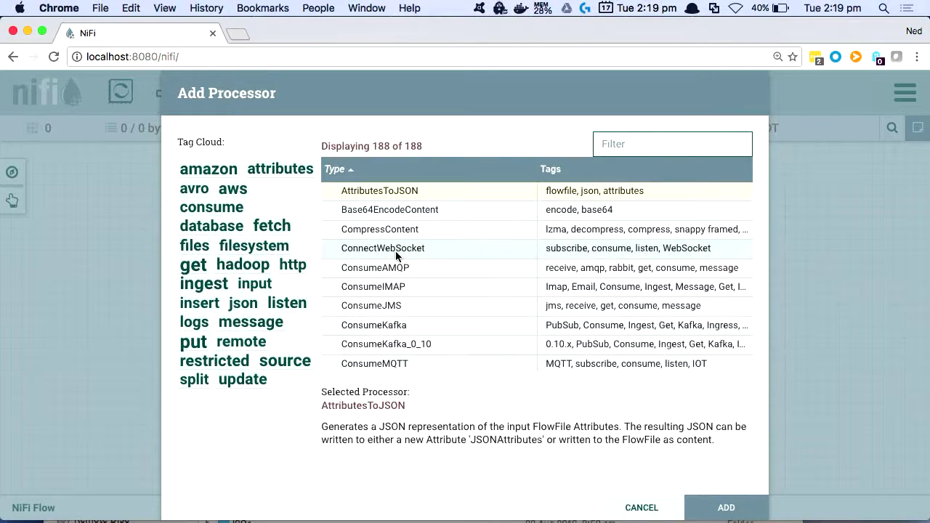
pyautogui.write('syslog')
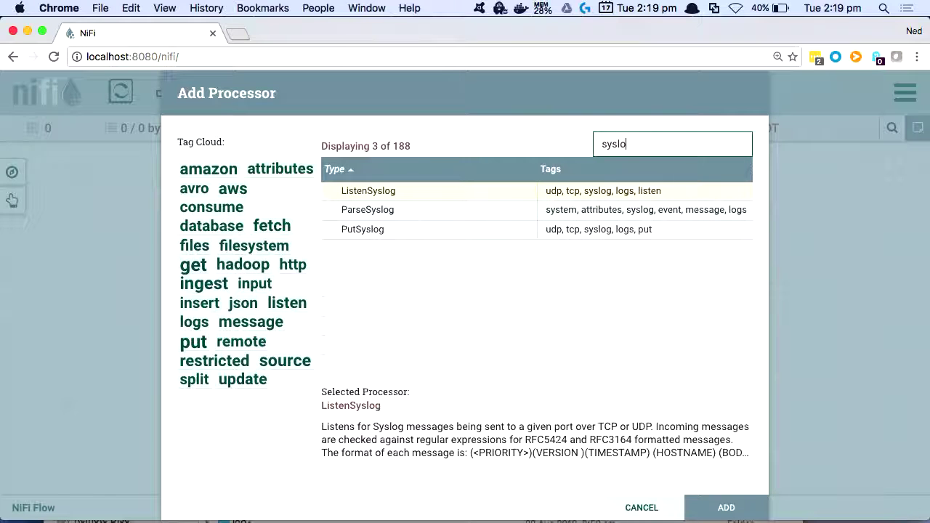
pyautogui.click(443, 191)
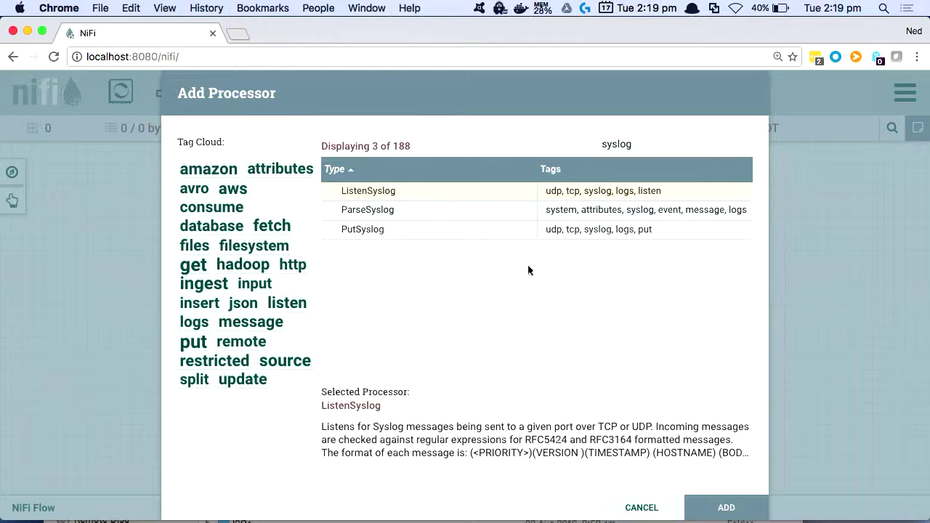
pyautogui.click(726, 507)
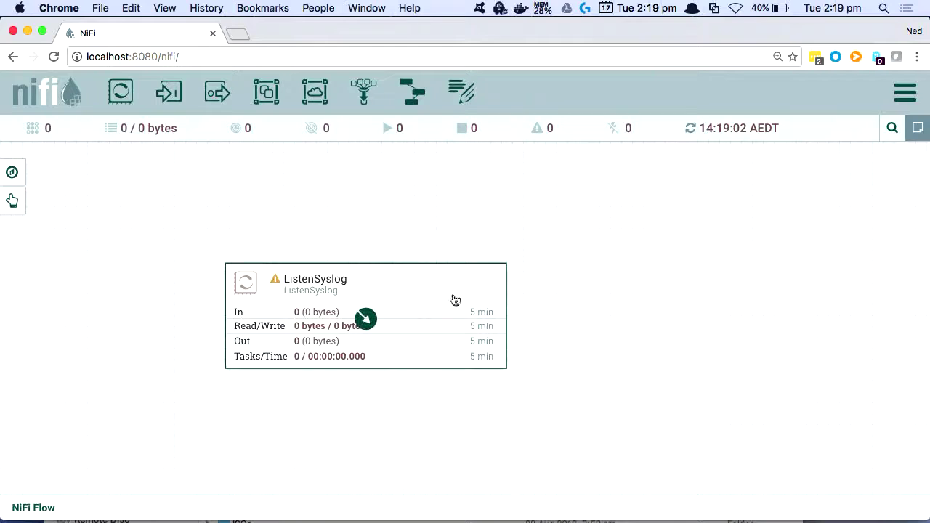
pyautogui.moveTo(422, 275); pyautogui.dragTo(300, 182)
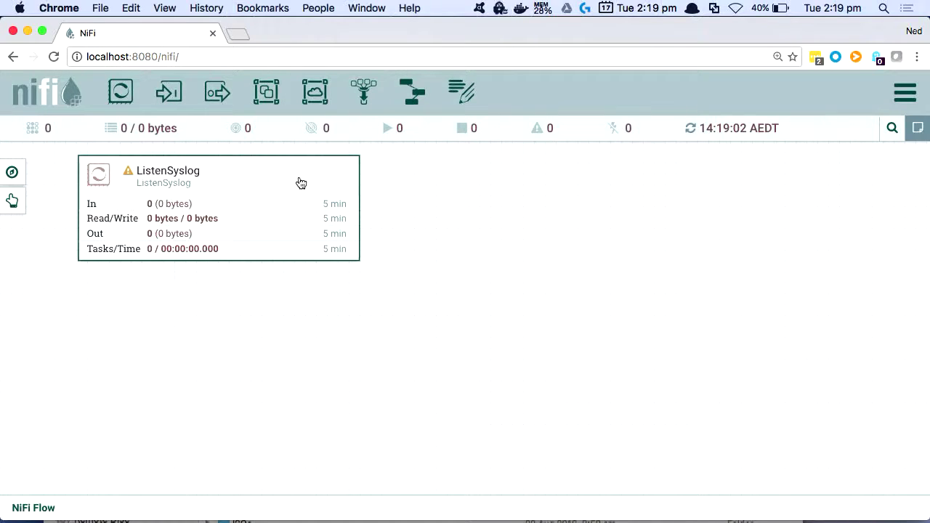
# Examine the ListenSyslog processor's configurable properties, including the options offered for Protocol
pyautogui.rightClick(301, 183)
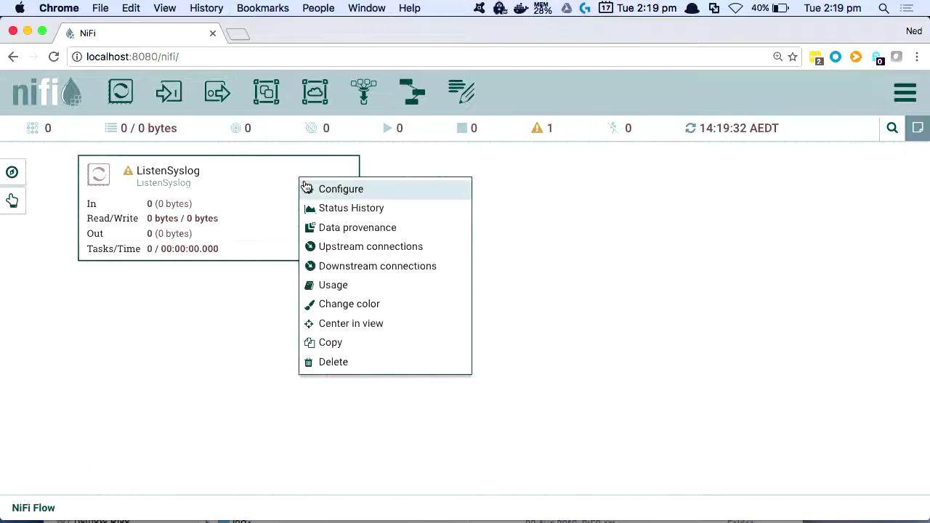
pyautogui.click(305, 189)
pyautogui.click(382, 145)
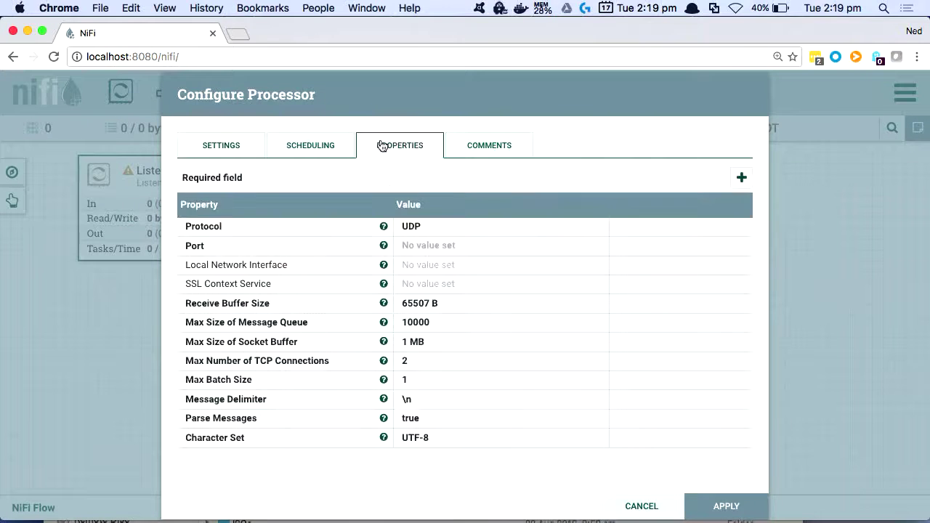
pyautogui.click(424, 231)
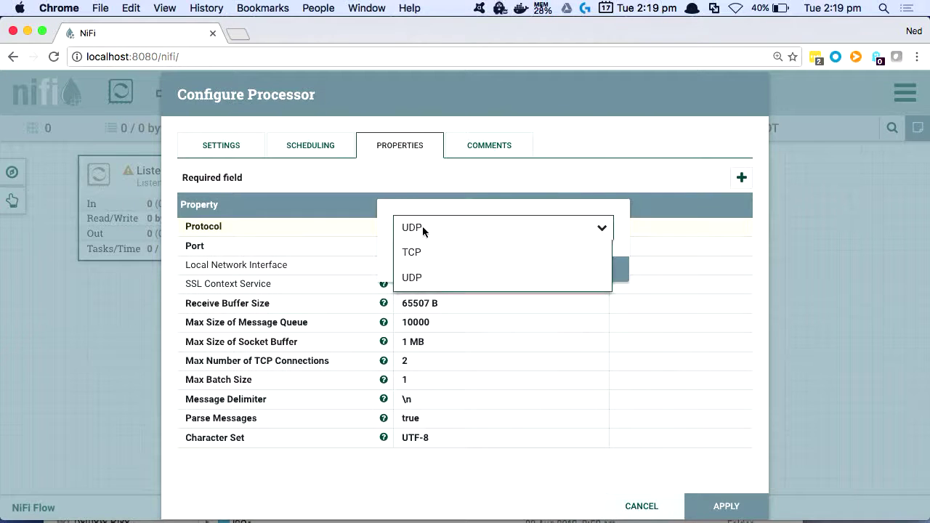
pyautogui.click(623, 237)
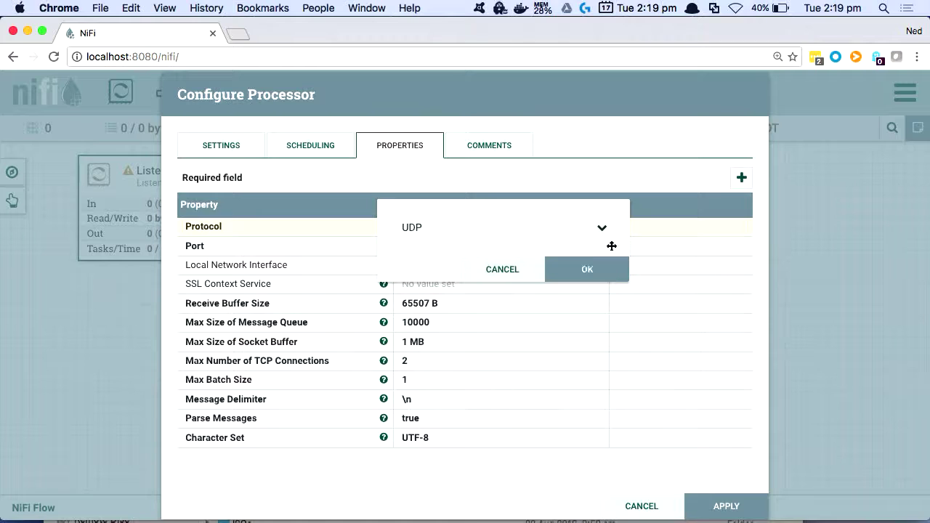
pyautogui.click(515, 280)
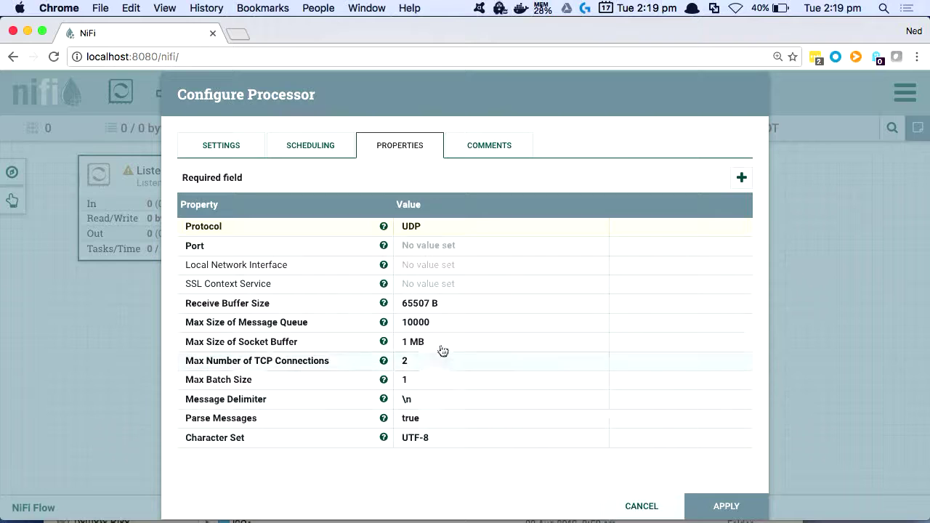
# Try the CRON driven scheduling strategy on ListenSyslog, review its general settings, and discard the configuration changes
pyautogui.click(300, 152)
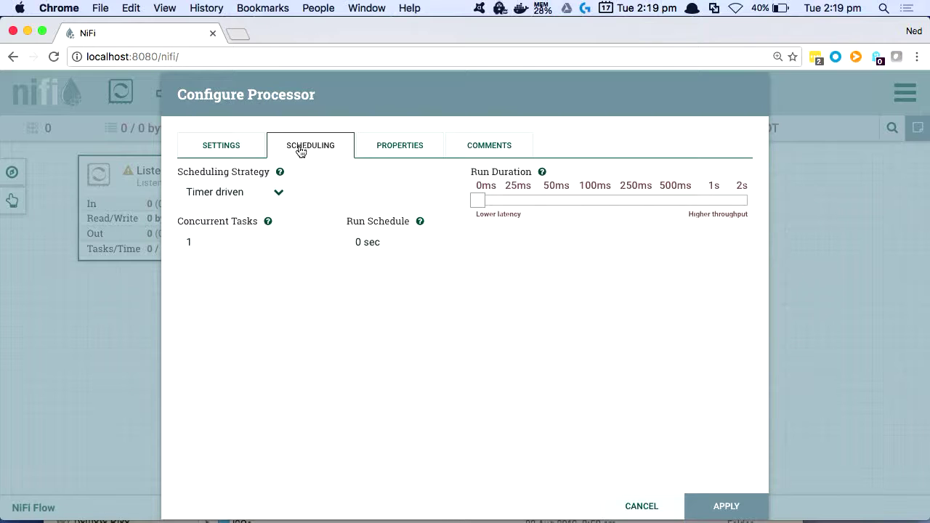
pyautogui.click(277, 192)
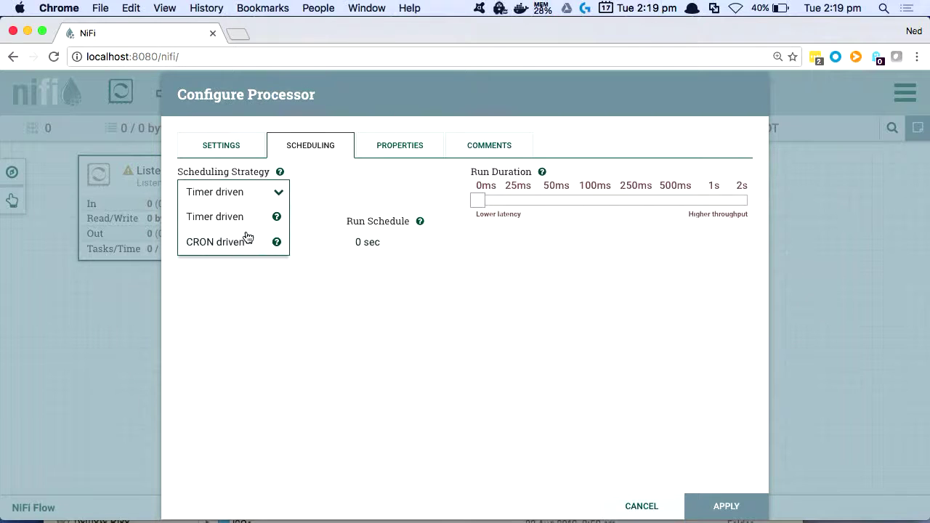
pyautogui.click(320, 212)
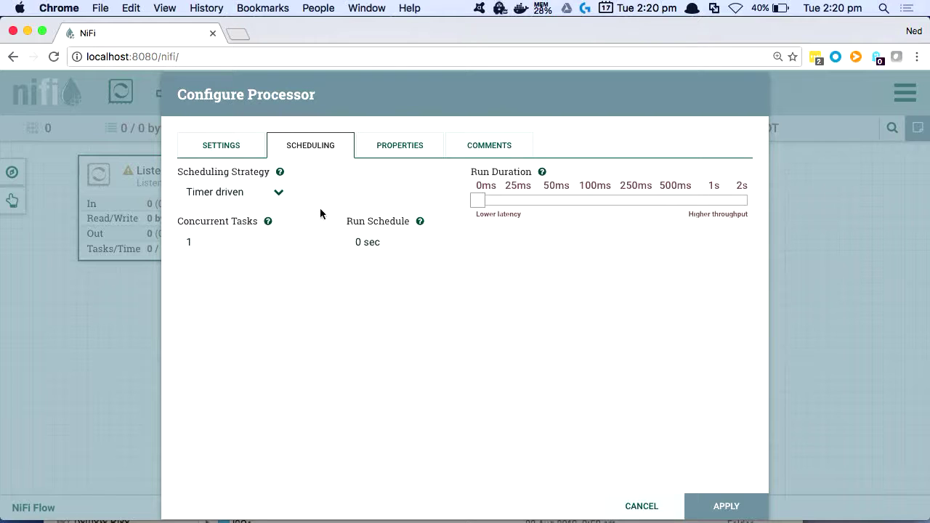
pyautogui.click(273, 203)
pyautogui.click(244, 241)
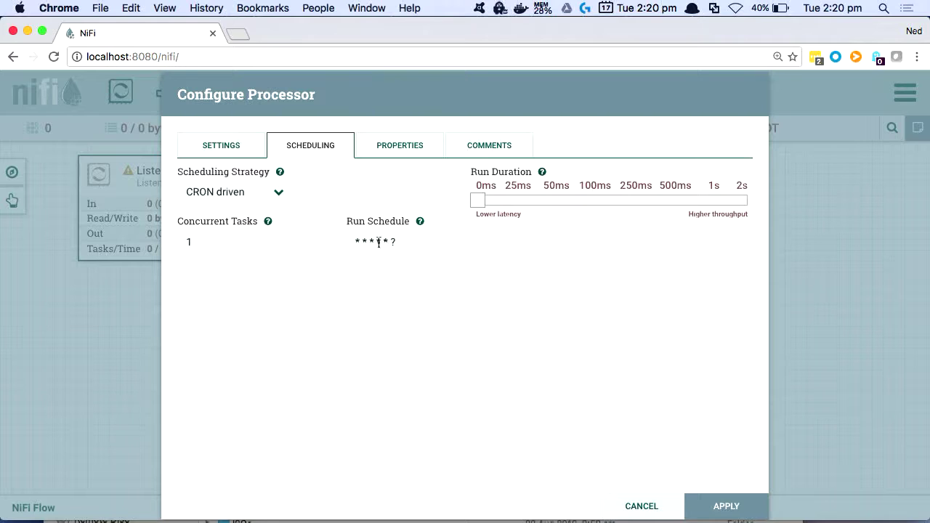
pyautogui.click(240, 151)
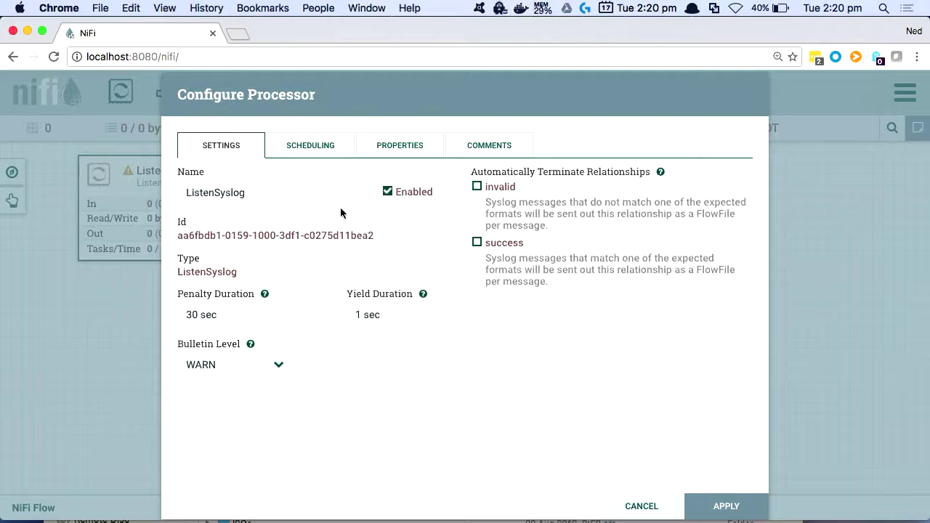
pyautogui.click(640, 506)
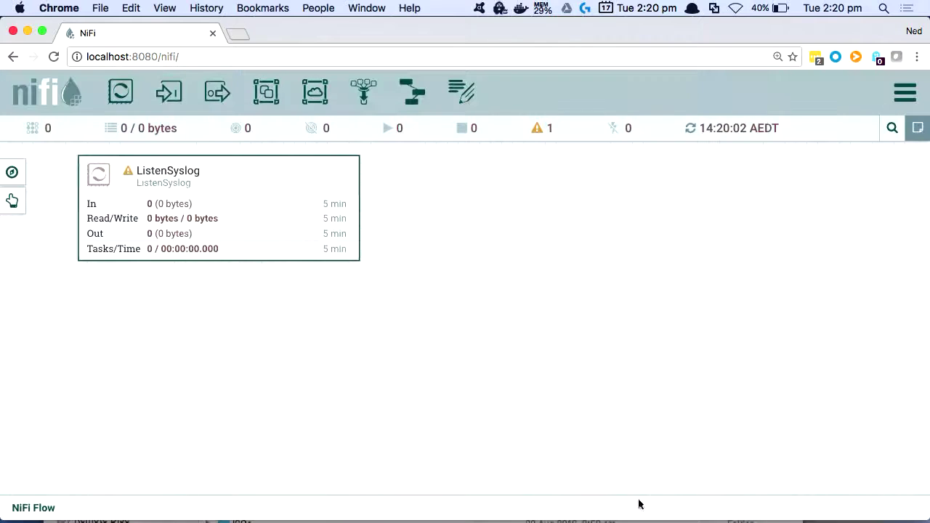
# Find the HTTP processors, add GetHTTP to the flow and place it beside ListenSyslog
pyautogui.moveTo(121, 91); pyautogui.dragTo(472, 252)
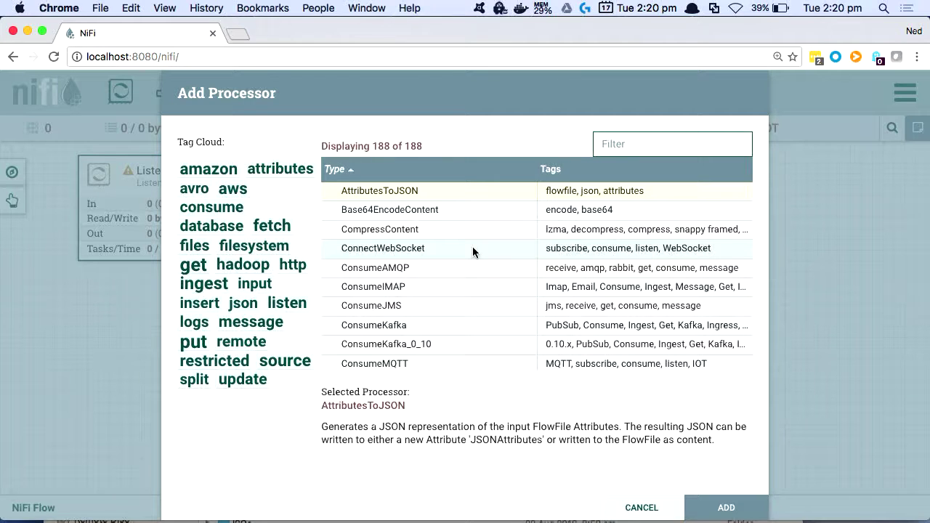
pyautogui.write('http')
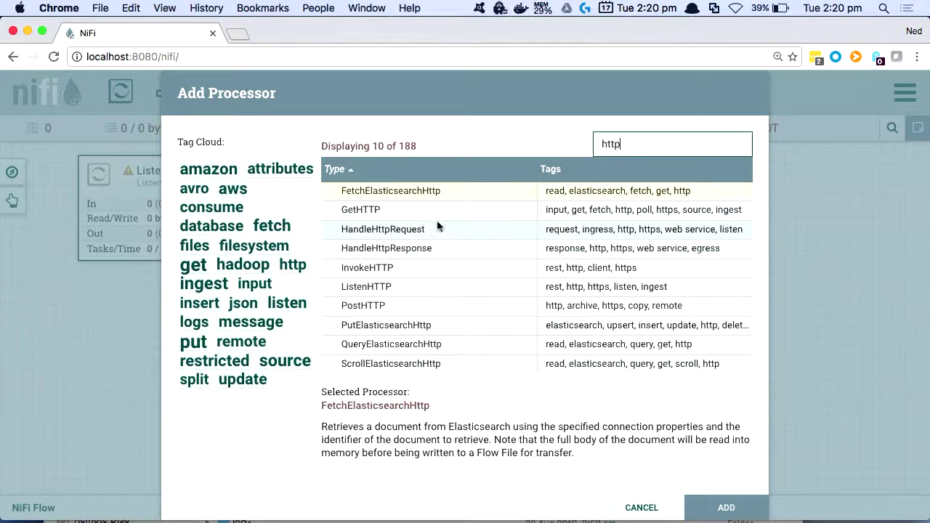
pyautogui.scroll(-1, 411, 245)
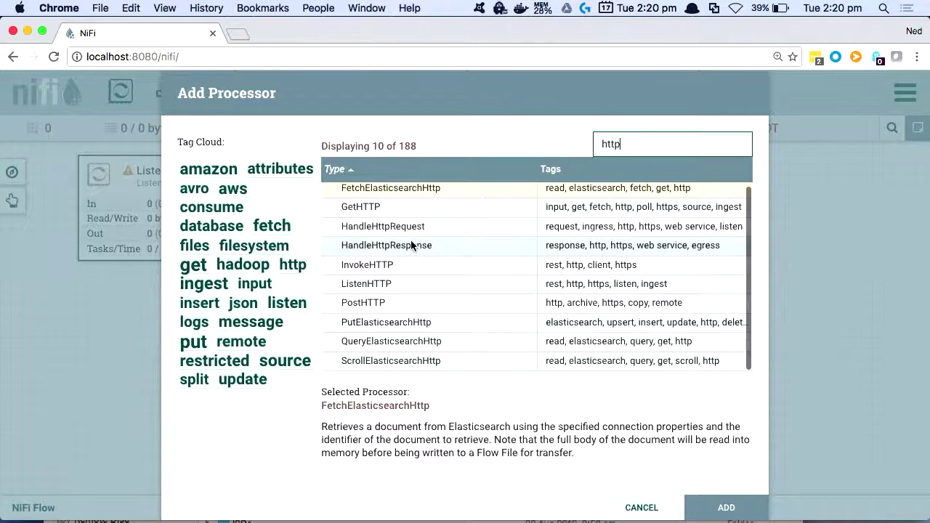
pyautogui.click(452, 208)
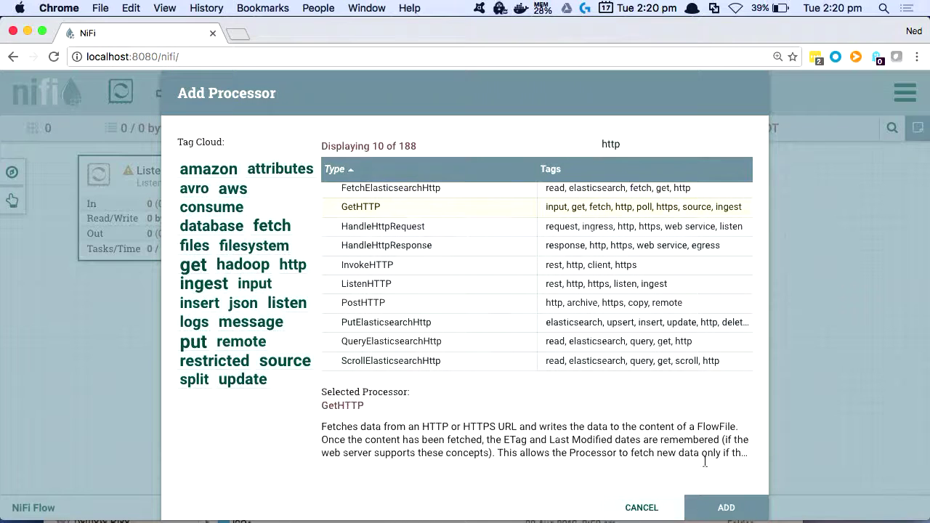
pyautogui.click(735, 507)
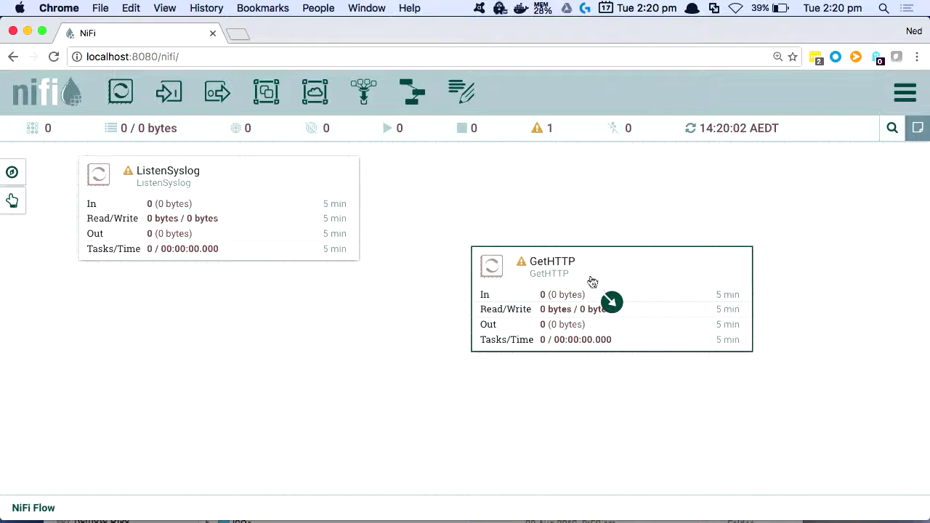
pyautogui.moveTo(586, 272); pyautogui.dragTo(492, 181)
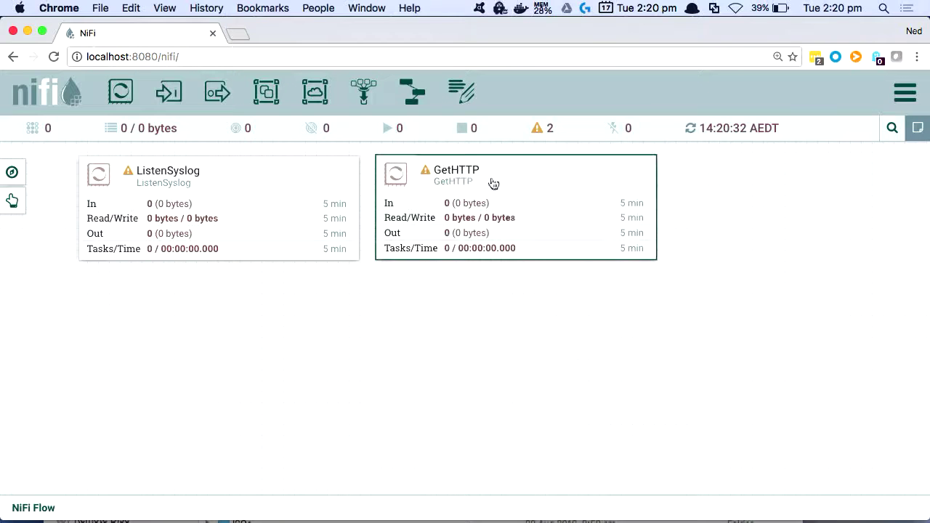
# Add a ScanContent processor to the flow and place it centred below ListenSyslog and GetHTTP
pyautogui.moveTo(119, 92); pyautogui.dragTo(320, 345)
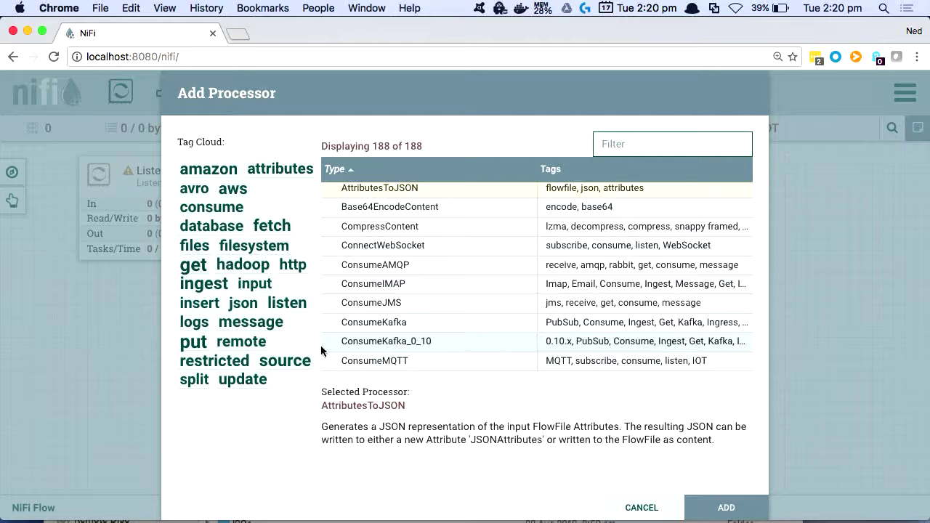
pyautogui.write('parse')
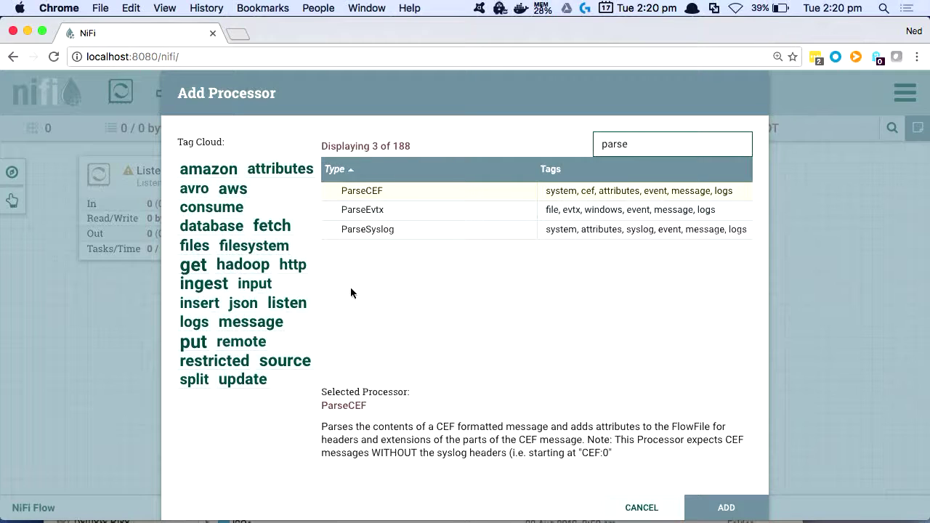
pyautogui.press('BackSpace')
pyautogui.press('BackSpace')
pyautogui.press('BackSpace')
pyautogui.press('BackSpace')
pyautogui.press('BackSpace')
pyautogui.write('scan')
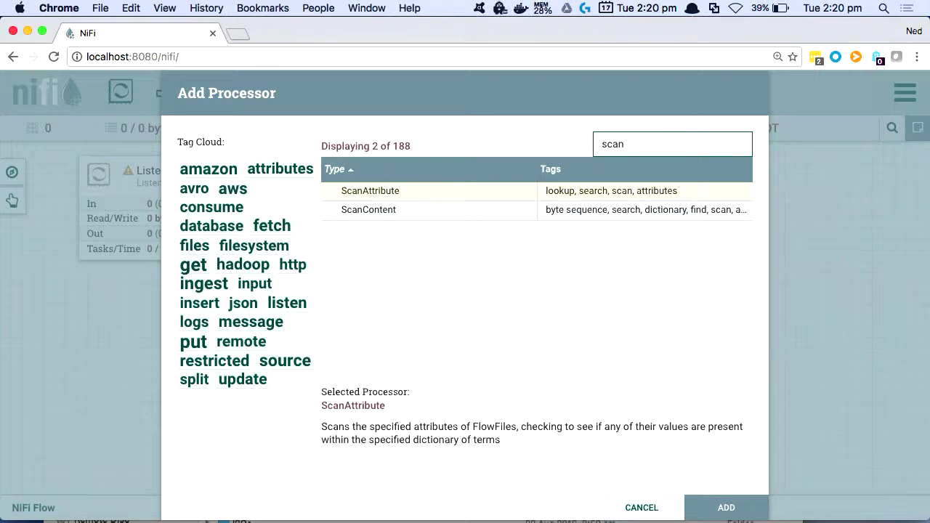
pyautogui.click(443, 209)
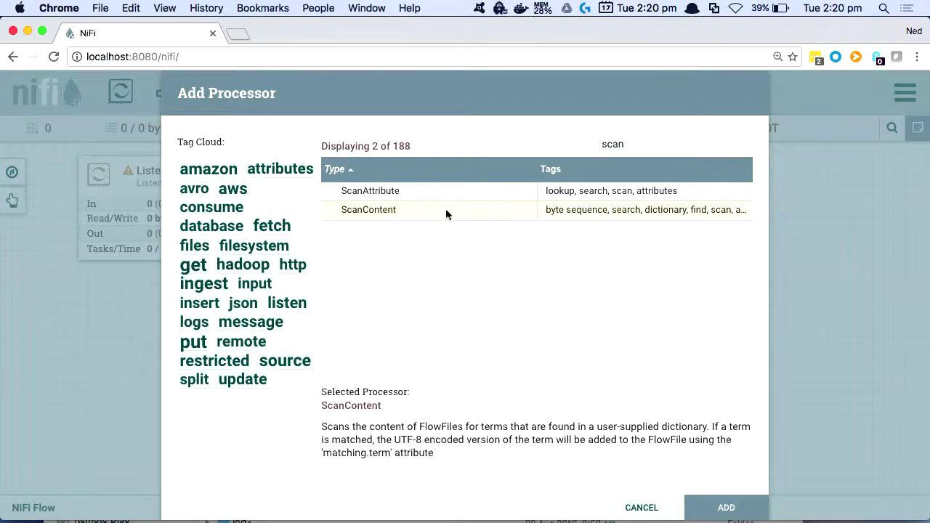
pyautogui.click(725, 506)
pyautogui.moveTo(475, 366); pyautogui.dragTo(382, 331)
# Connect ListenSyslog to ScanContent for the success relationship
pyautogui.moveTo(219, 212)
pyautogui.moveTo(220, 212); pyautogui.dragTo(310, 323)
pyautogui.click(183, 285)
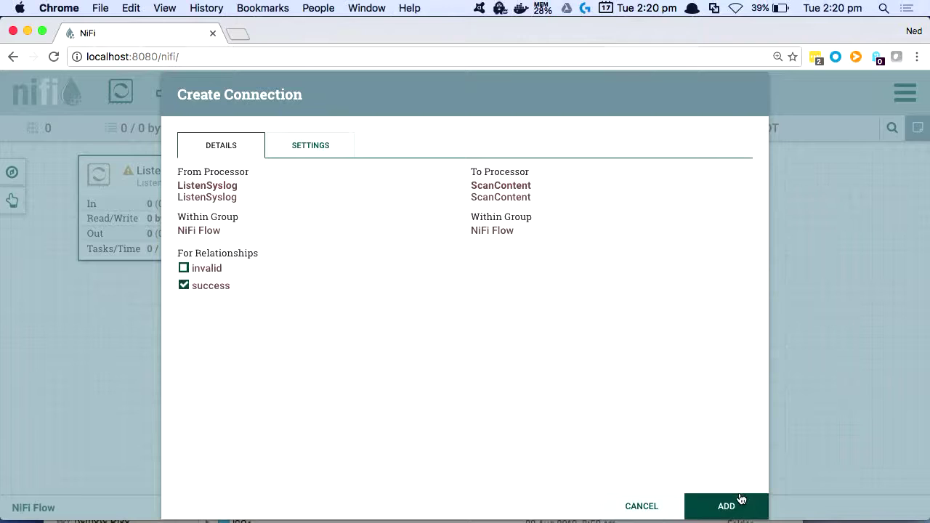
pyautogui.click(735, 502)
# Connect GetHTTP to ScanContent for the success relationship
pyautogui.moveTo(525, 224)
pyautogui.moveTo(526, 224); pyautogui.dragTo(407, 327)
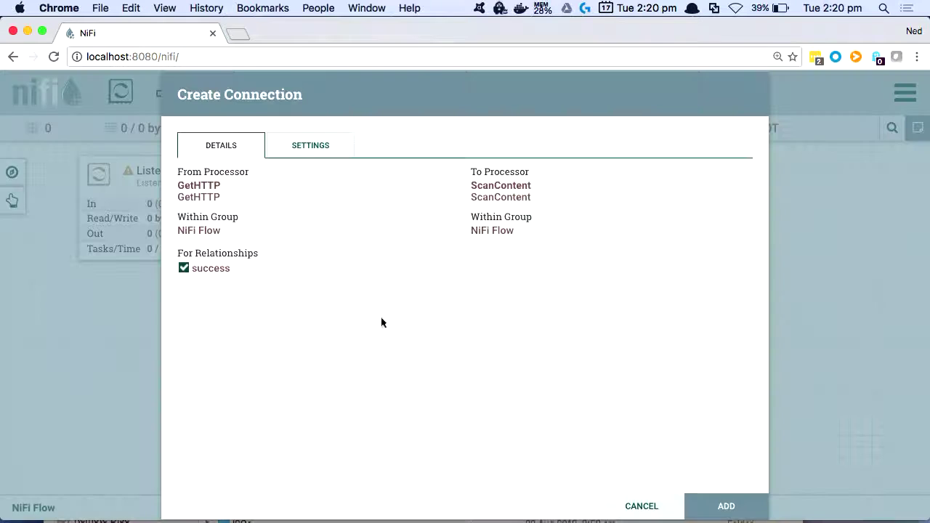
pyautogui.click(730, 513)
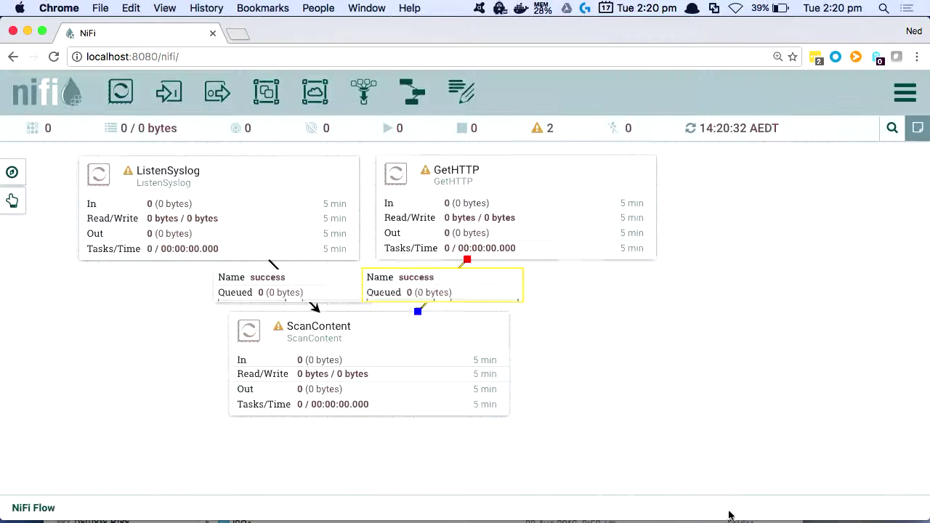
# Set ScanContent's Dictionary File property to "warning,error" and apply the configuration
pyautogui.rightClick(436, 400)
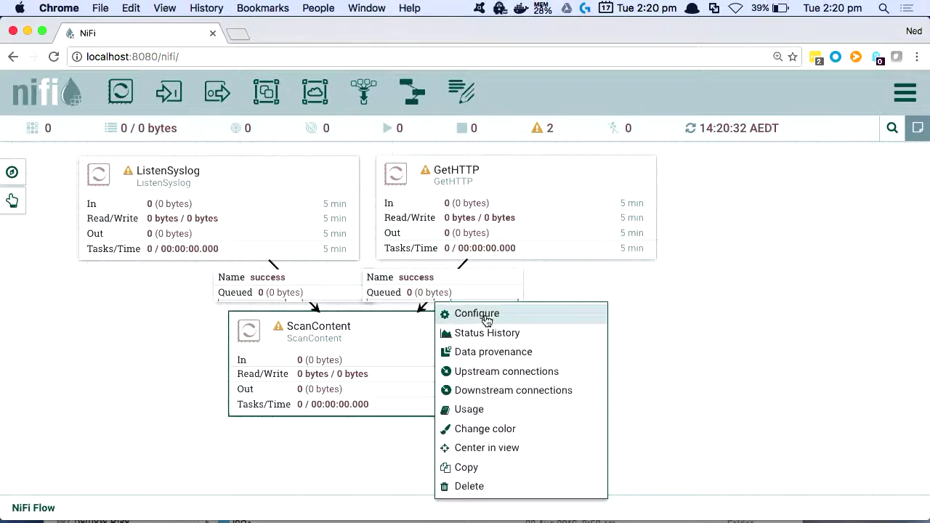
pyautogui.click(485, 315)
pyautogui.click(340, 154)
pyautogui.click(387, 150)
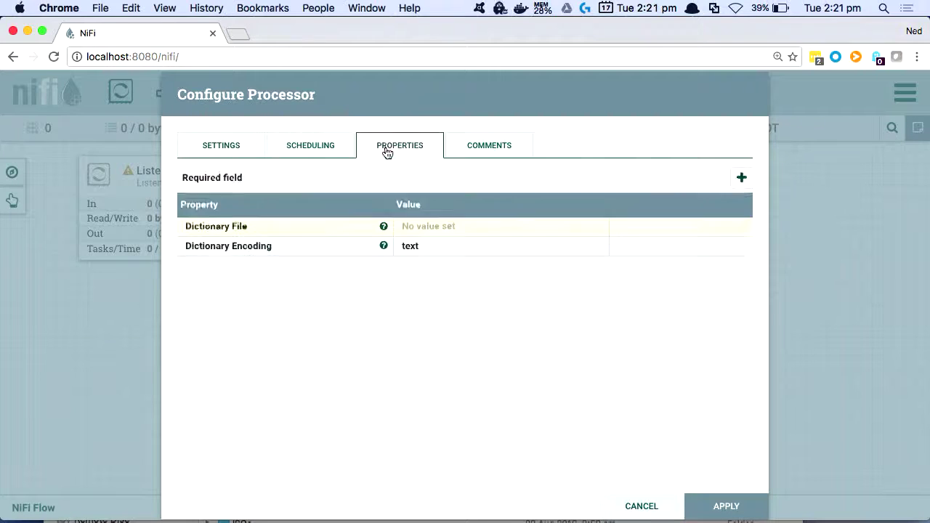
pyautogui.click(416, 227)
pyautogui.write('warning,error')
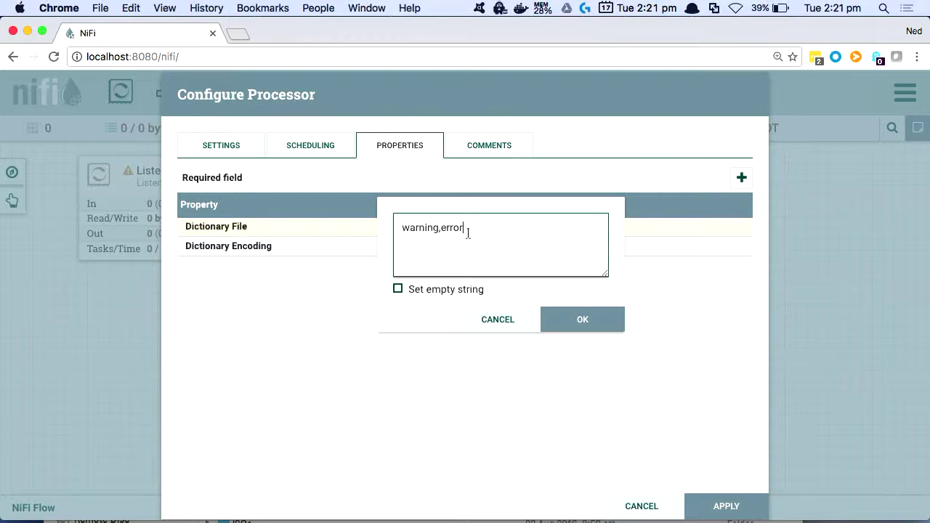
pyautogui.click(605, 317)
pyautogui.click(717, 506)
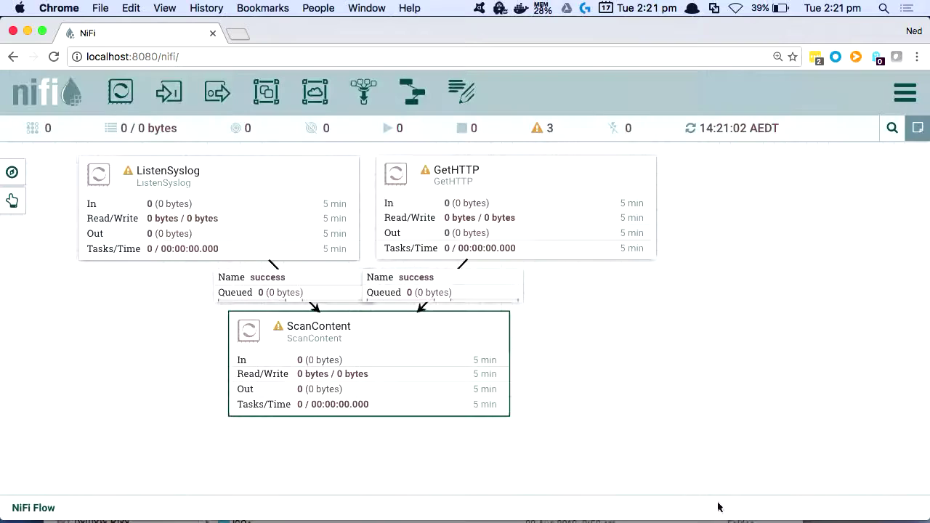
# Add a PutEmail processor to the flow and place it to the right of ScanContent
pyautogui.moveTo(121, 92); pyautogui.dragTo(665, 378)
pyautogui.write('putema')
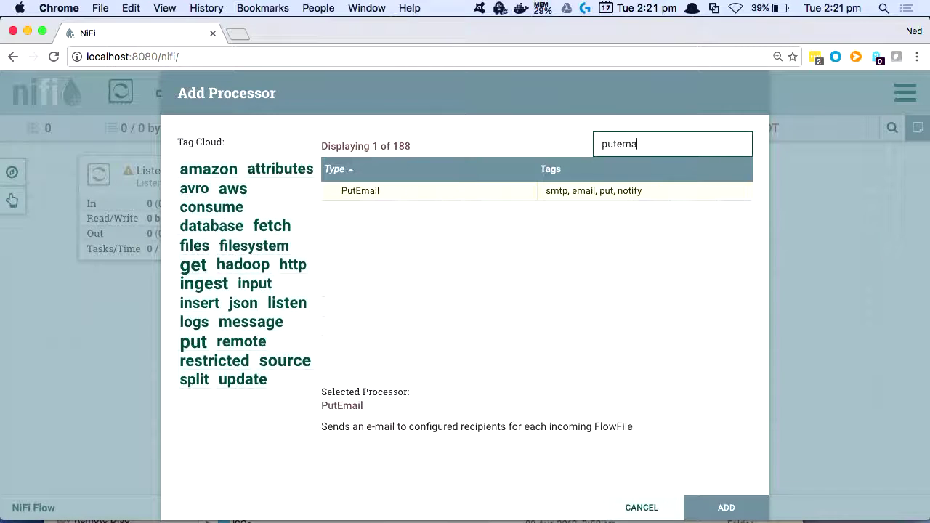
pyautogui.press('Return')
pyautogui.moveTo(724, 396); pyautogui.dragTo(650, 326)
# Connect ScanContent to PutEmail for the matched relationship
pyautogui.moveTo(368, 366); pyautogui.dragTo(667, 366)
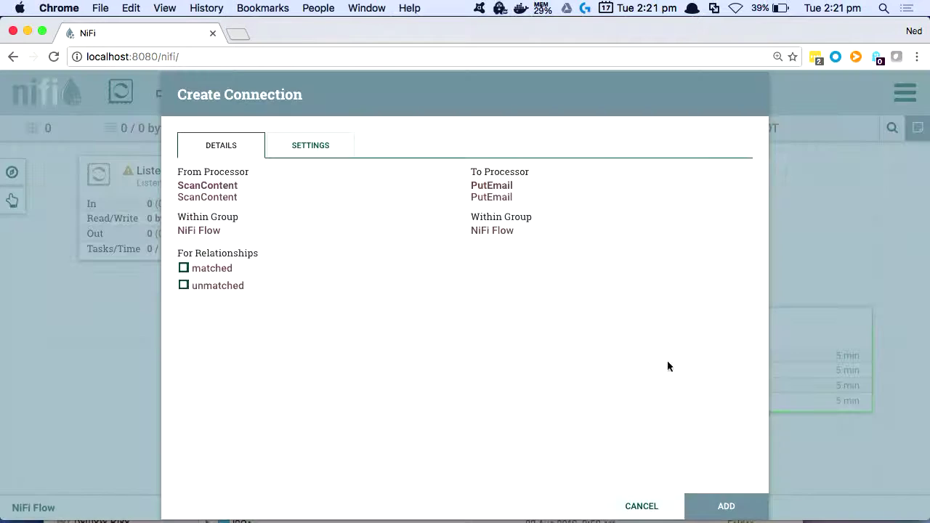
pyautogui.click(184, 268)
pyautogui.click(726, 506)
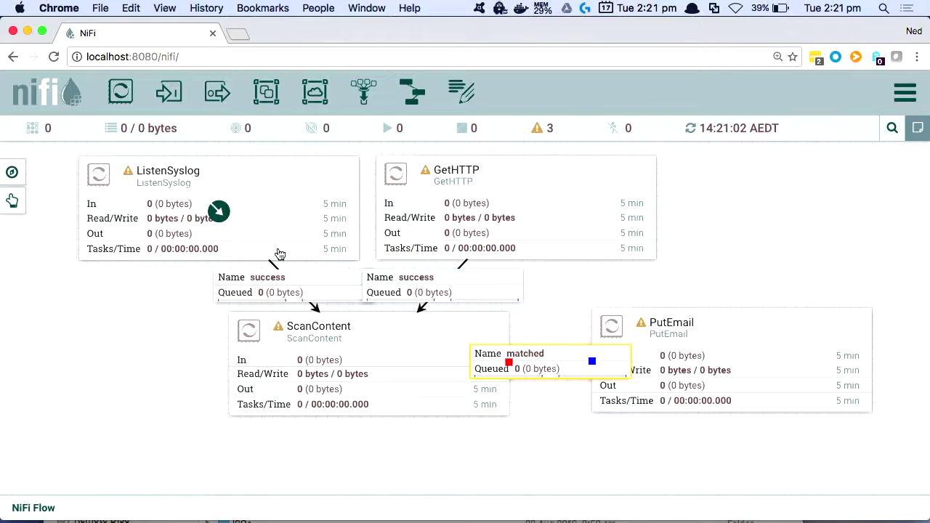
# Add a PutHiveStreaming processor to the flow and place it below and to the left of ScanContent
pyautogui.moveTo(119, 91); pyautogui.dragTo(120, 393)
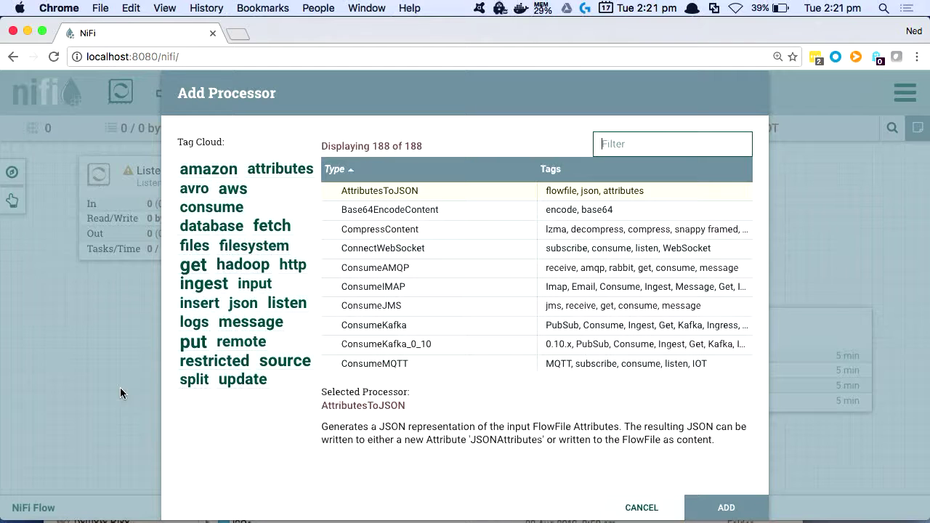
pyautogui.write('puthi')
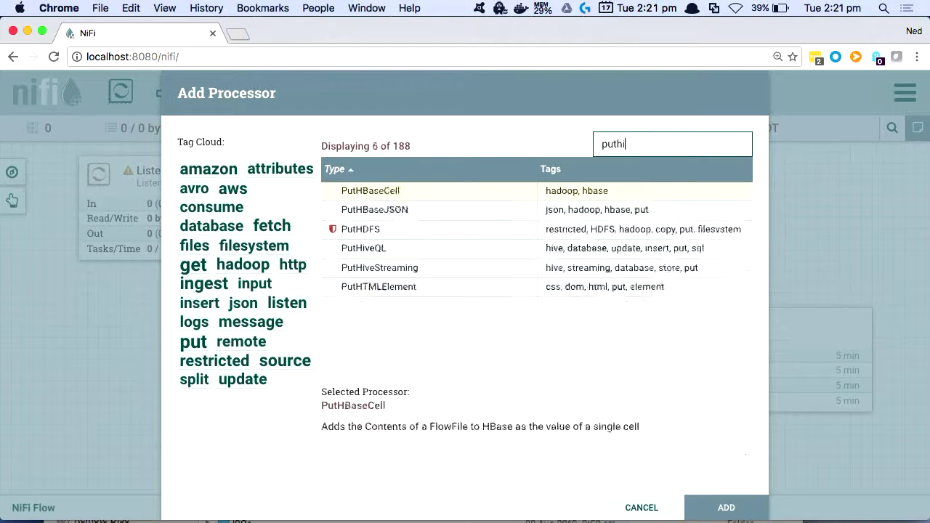
pyautogui.click(450, 215)
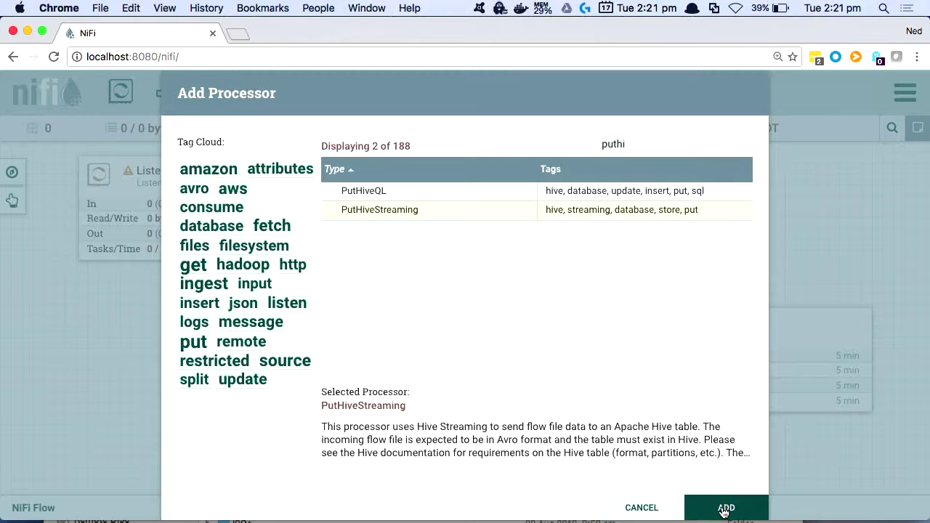
pyautogui.click(724, 507)
pyautogui.moveTo(305, 398); pyautogui.dragTo(102, 434)
# Connect ScanContent to PutHiveStreaming for the matched relationship
pyautogui.moveTo(363, 382); pyautogui.dragTo(93, 462)
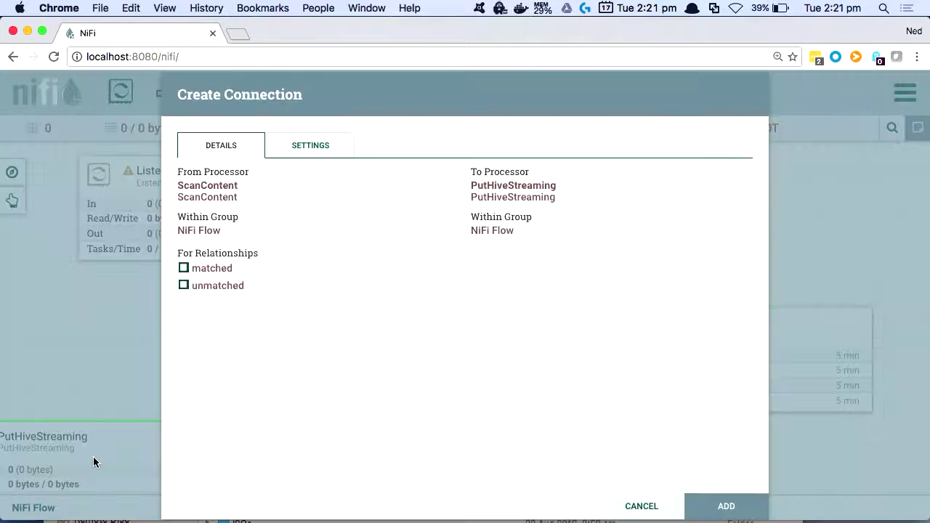
pyautogui.click(184, 268)
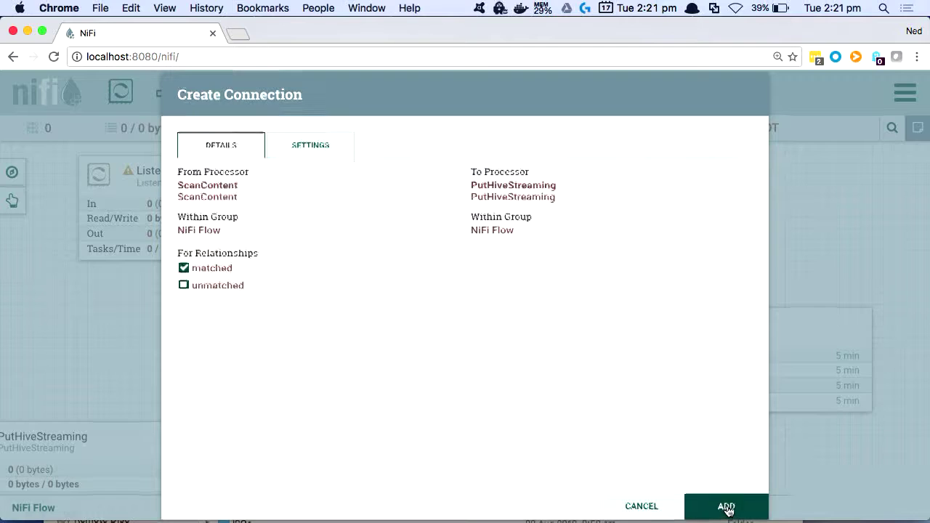
pyautogui.click(727, 507)
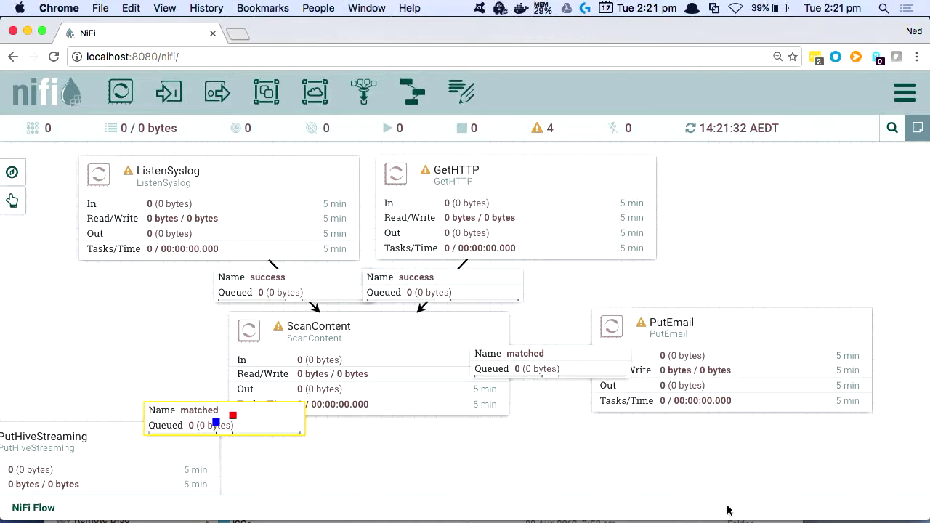